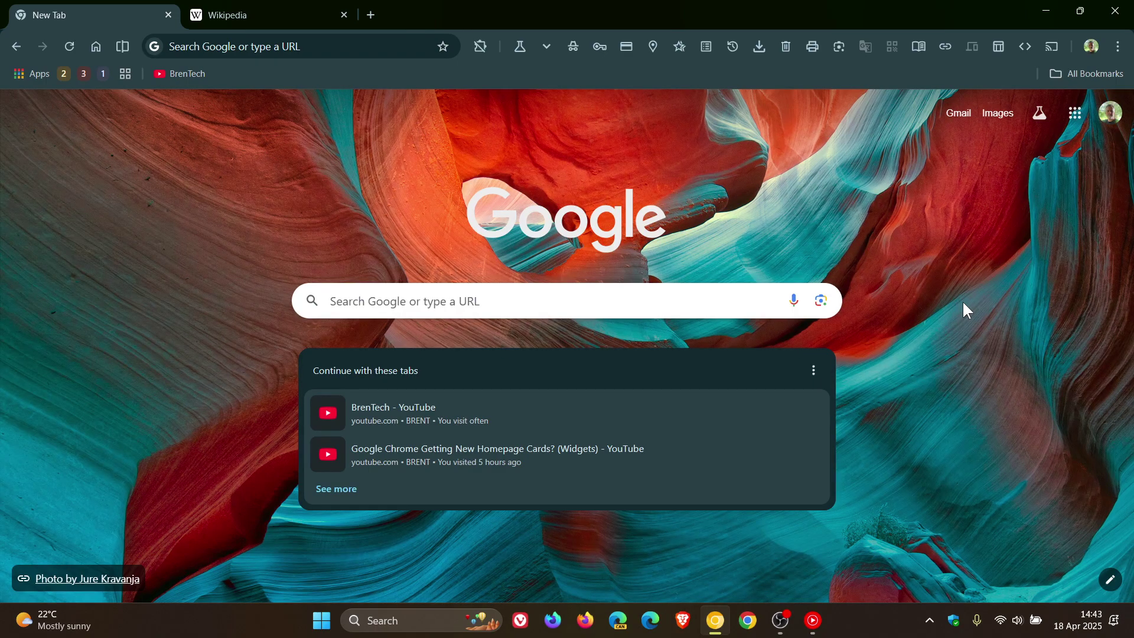
Load the experimental flags page, then return to the New Tab page
click(270, 46)
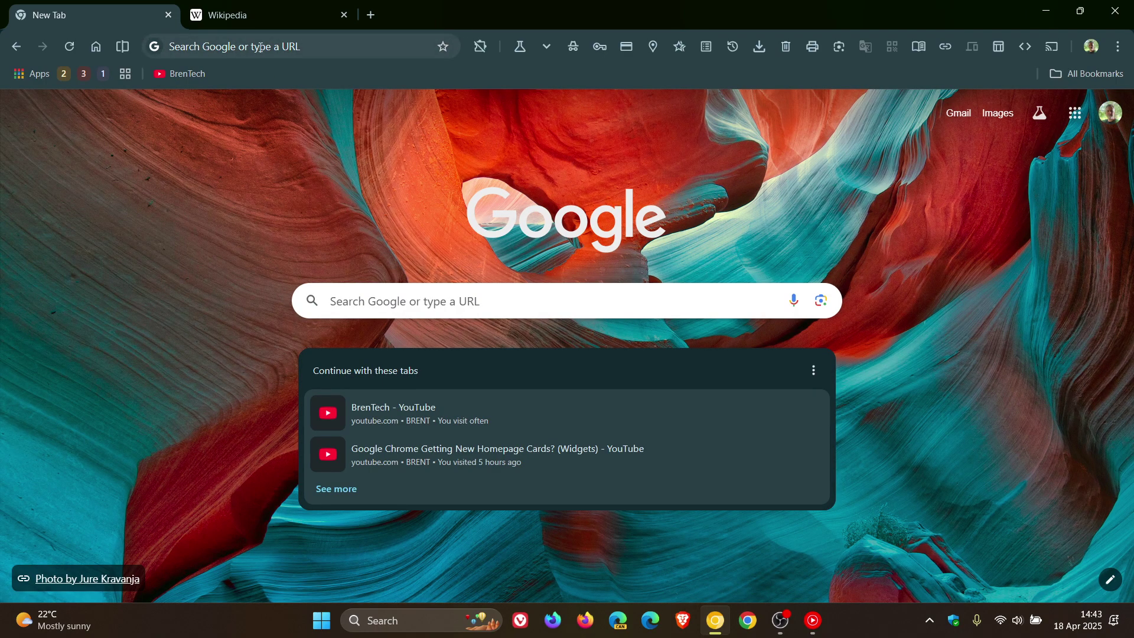
text(chrome://flags)
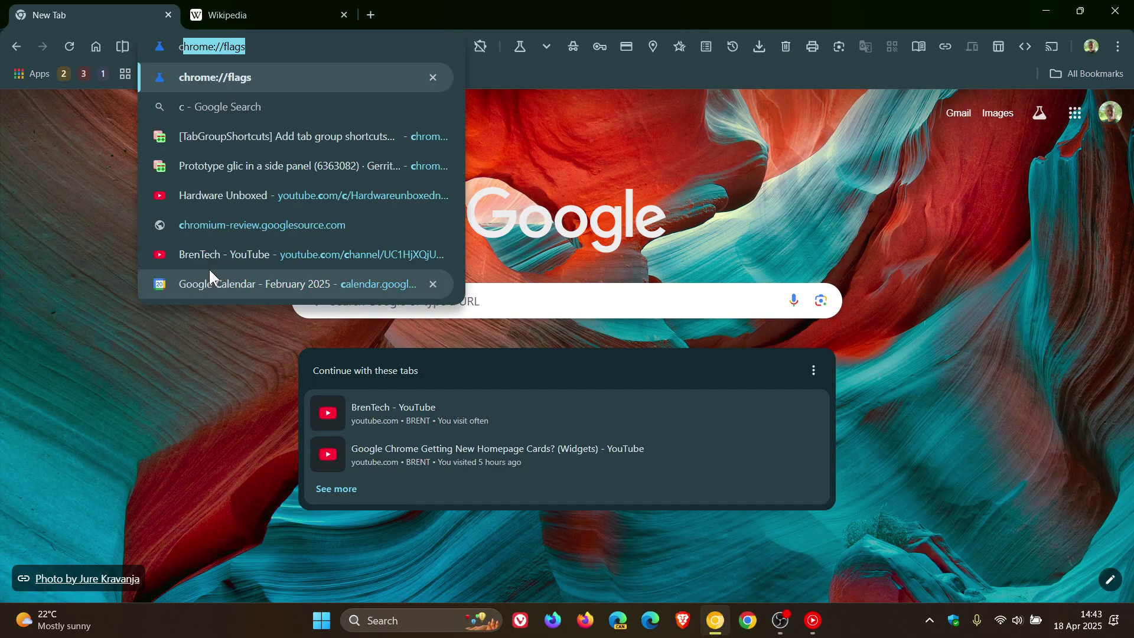
key(Return)
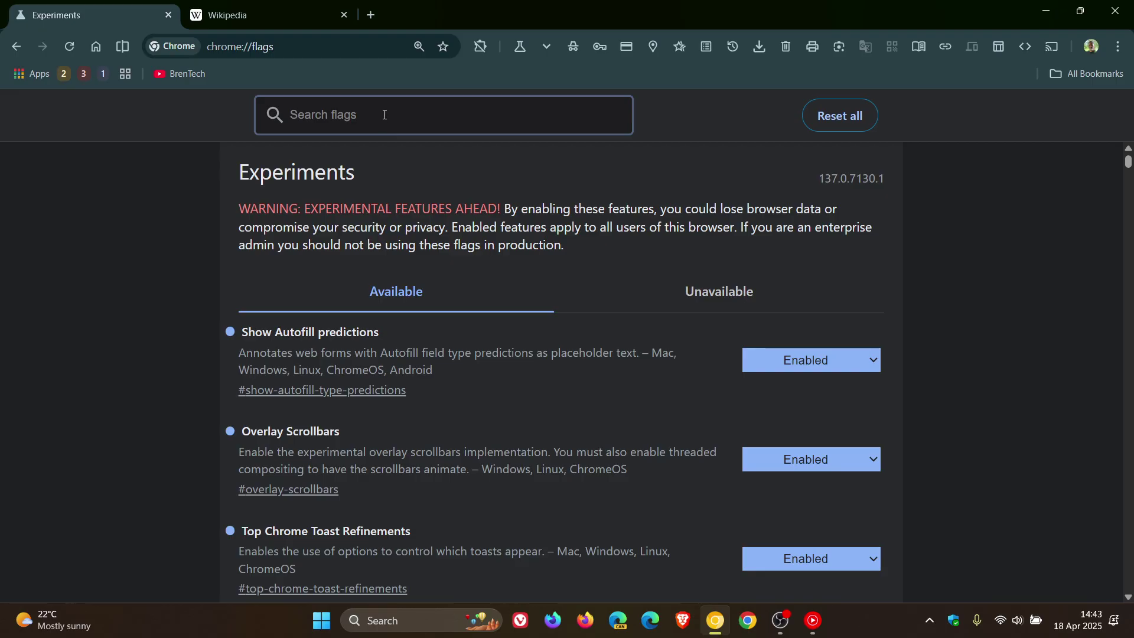
text(c)
text(onte)
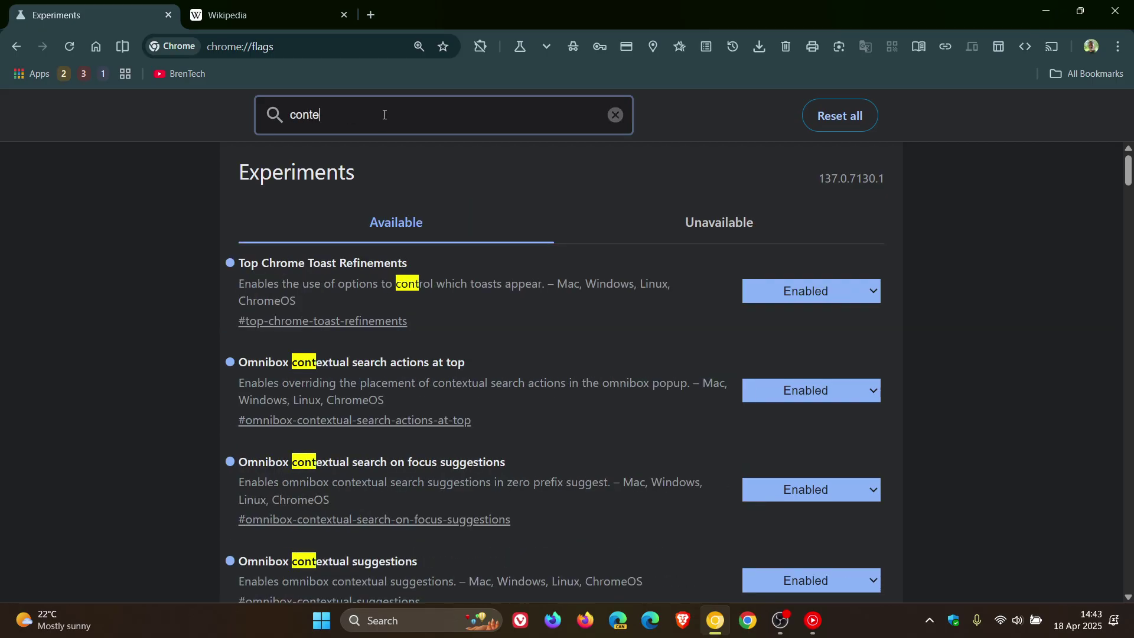
text(x)
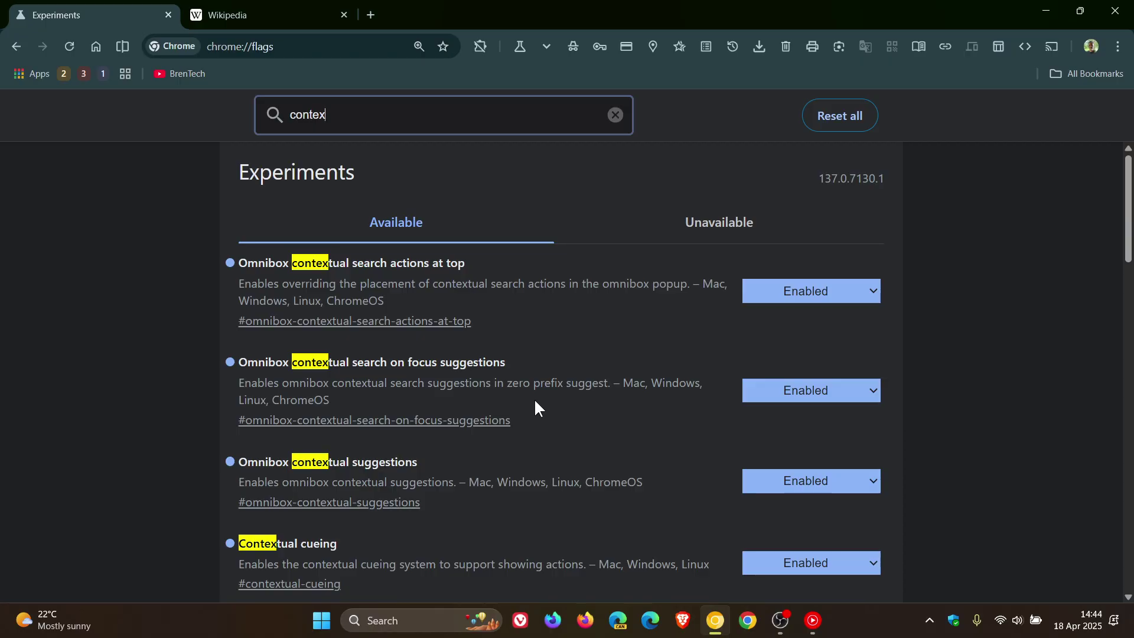
scroll(535, 398, down, 1)
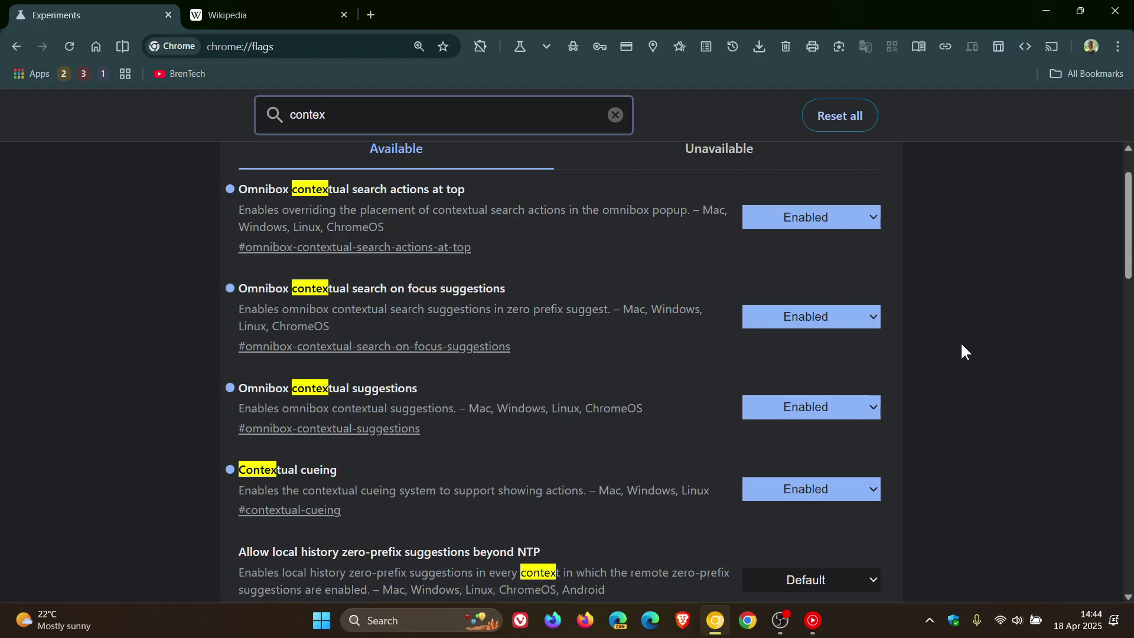
click(95, 47)
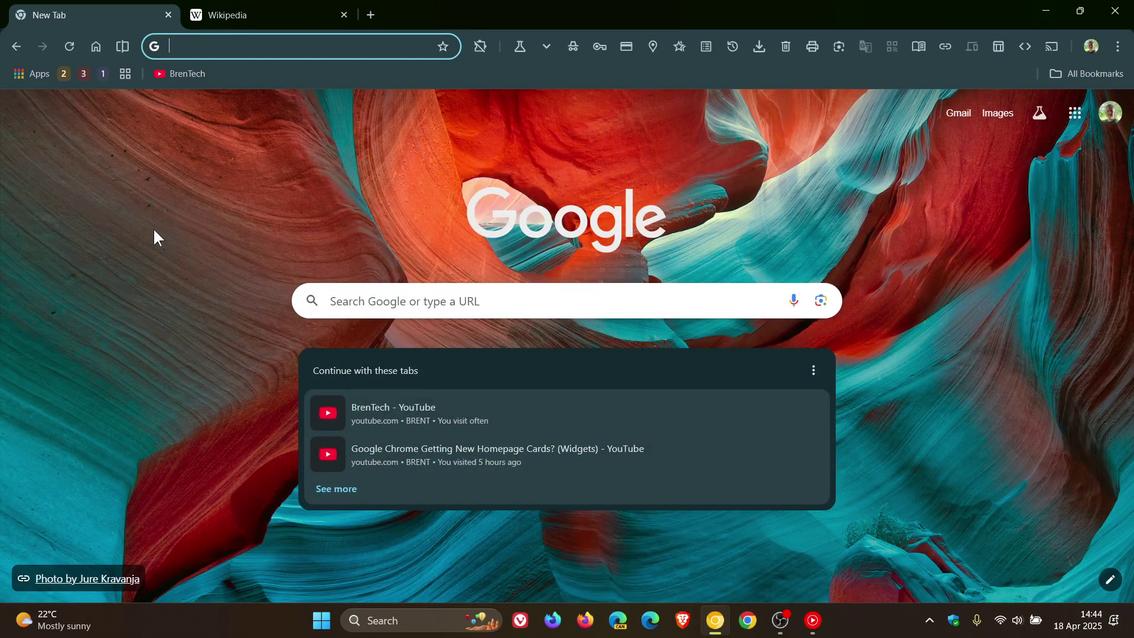
On the Wikipedia tab, start 'Ask about this page', then reload to leave question mode
click(243, 15)
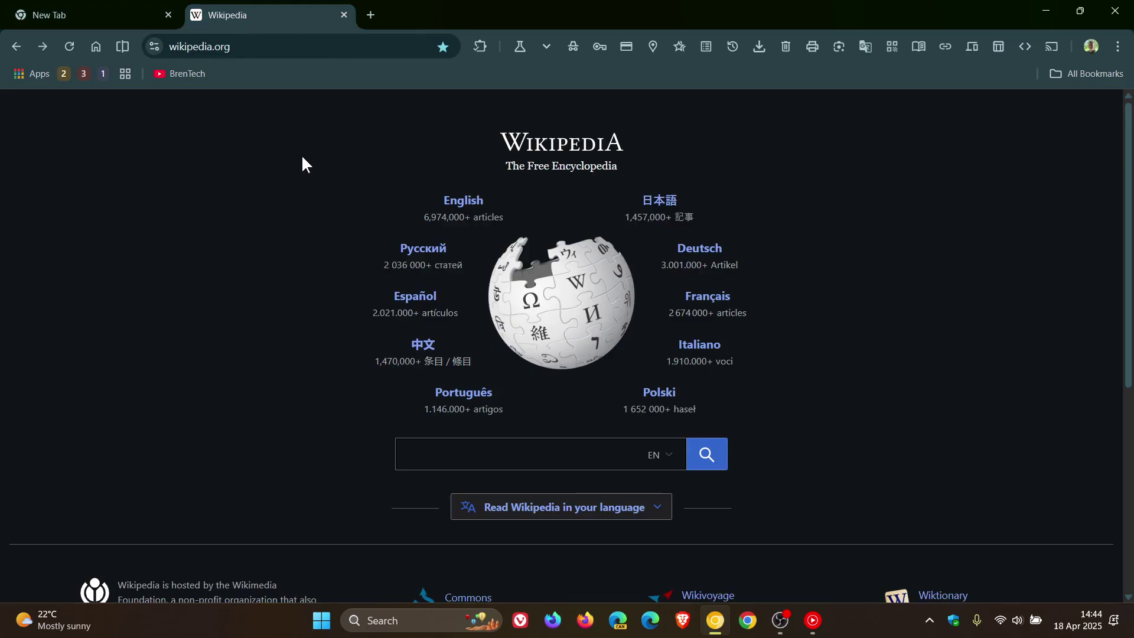
click(211, 47)
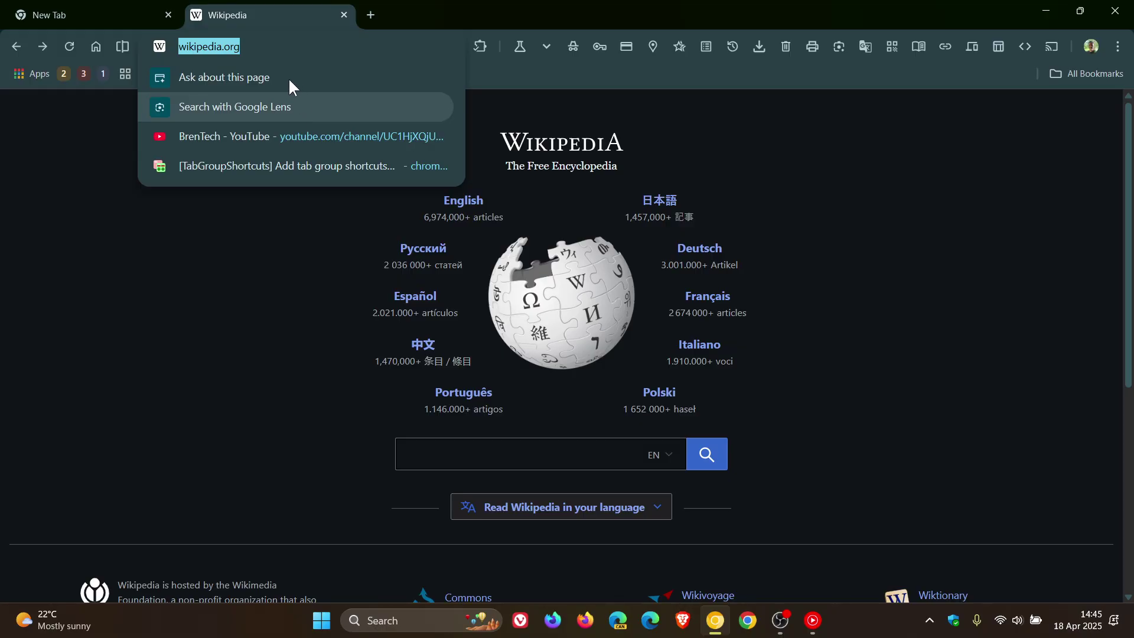
click(261, 71)
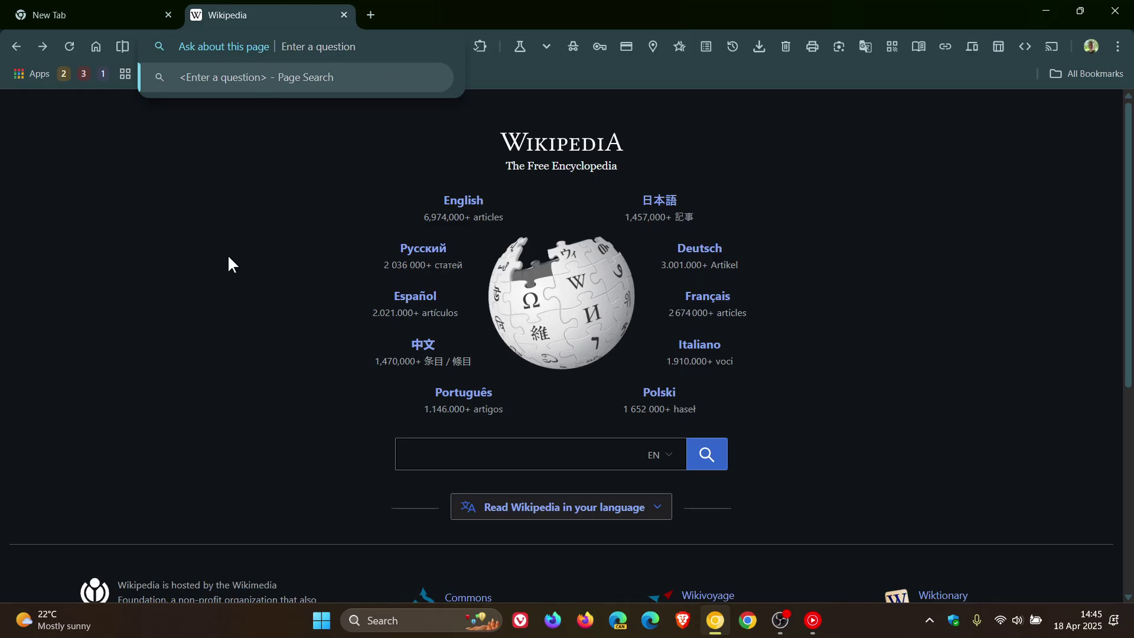
click(69, 47)
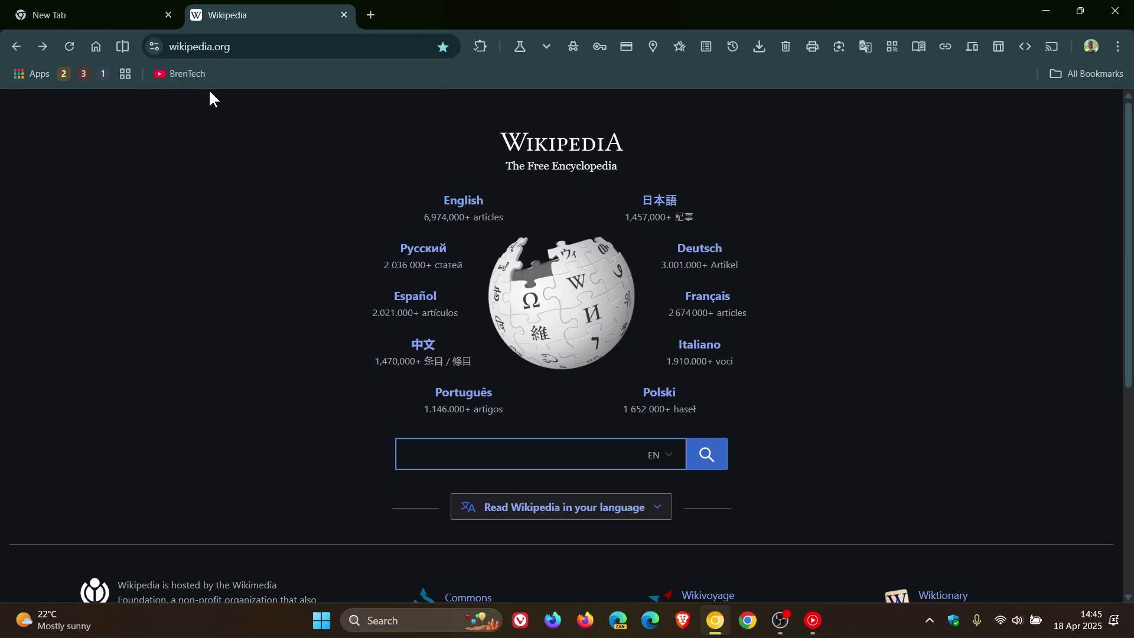
Lens-search the Wikipedia portal's language list from the omnibox, then switch back to New Tab
click(200, 47)
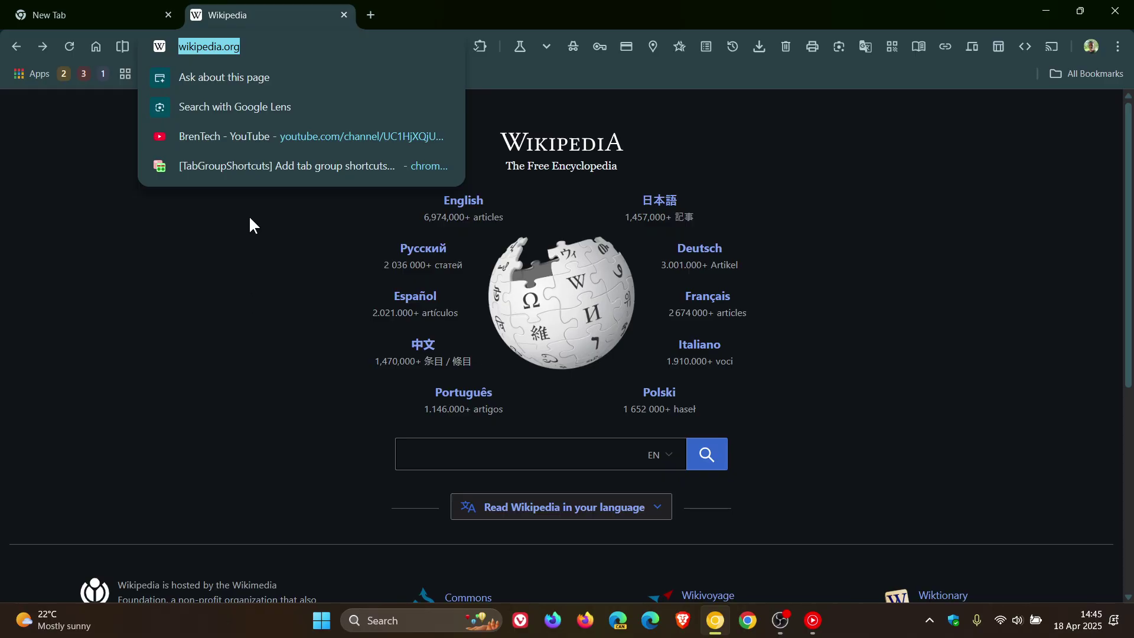
click(251, 107)
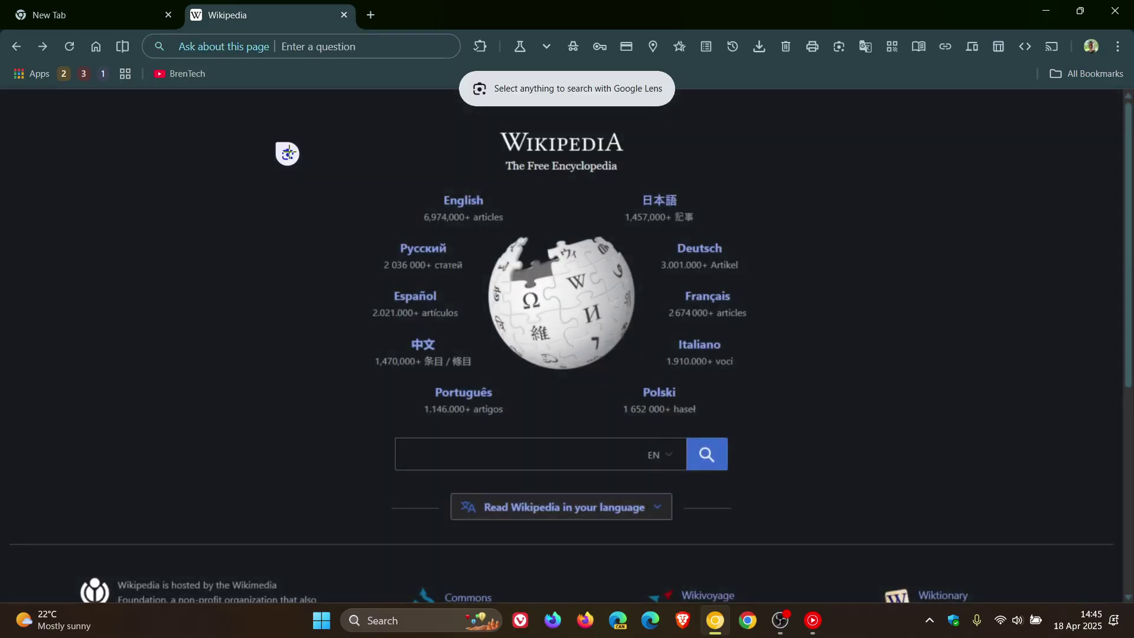
drag(324, 165, 494, 390)
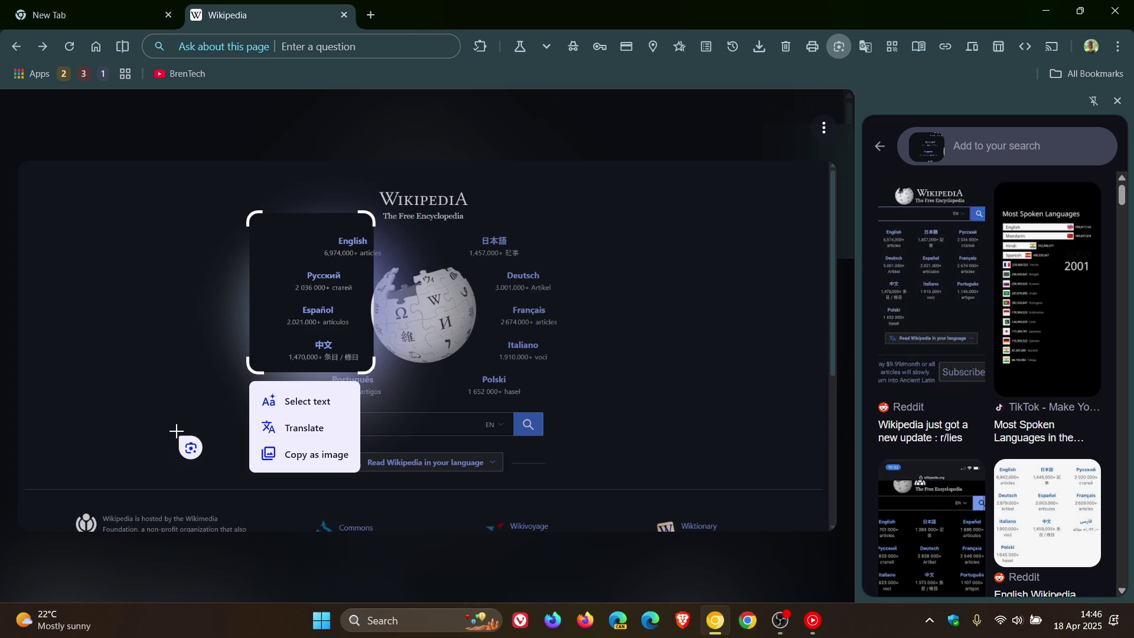
click(91, 14)
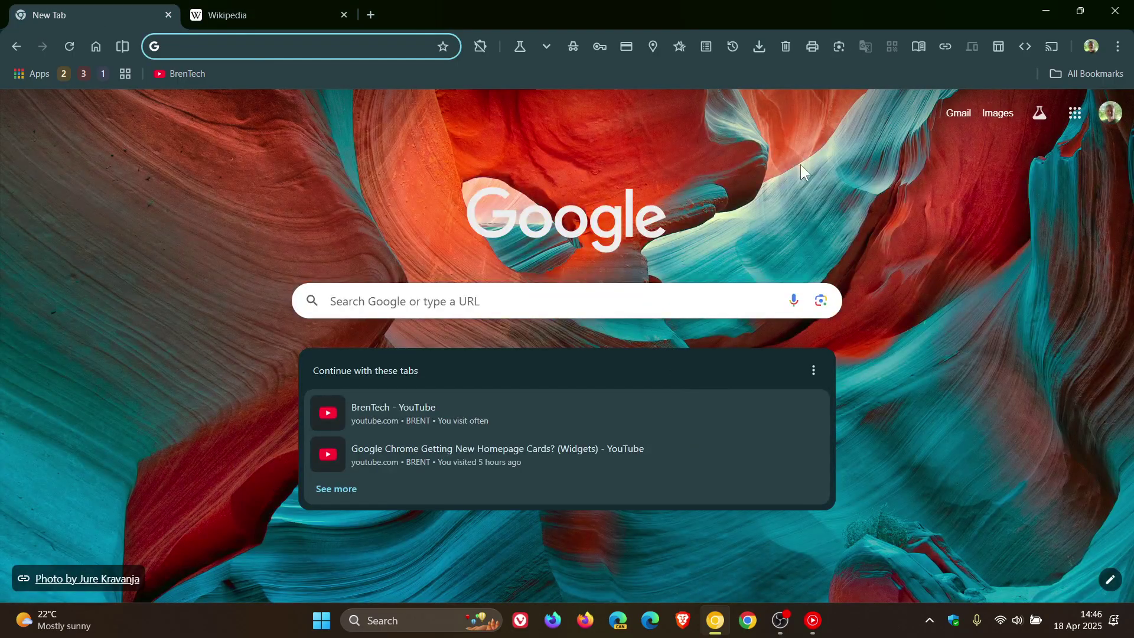
Launch Google Lens from the toolbar on New Tab, then focus the empty address bar
click(839, 49)
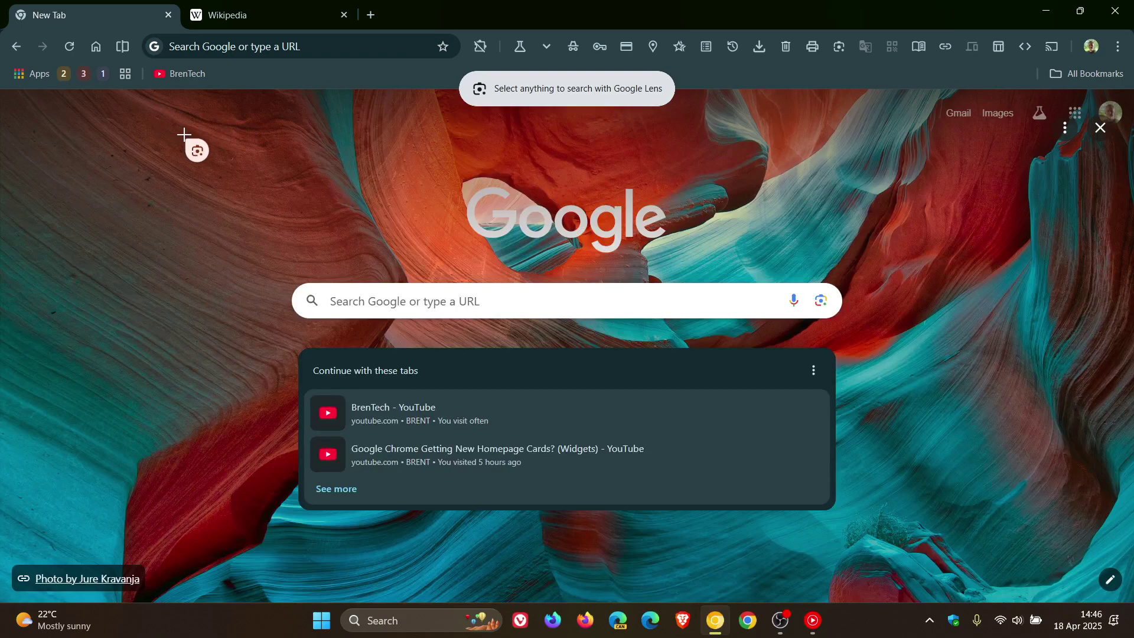
click(218, 46)
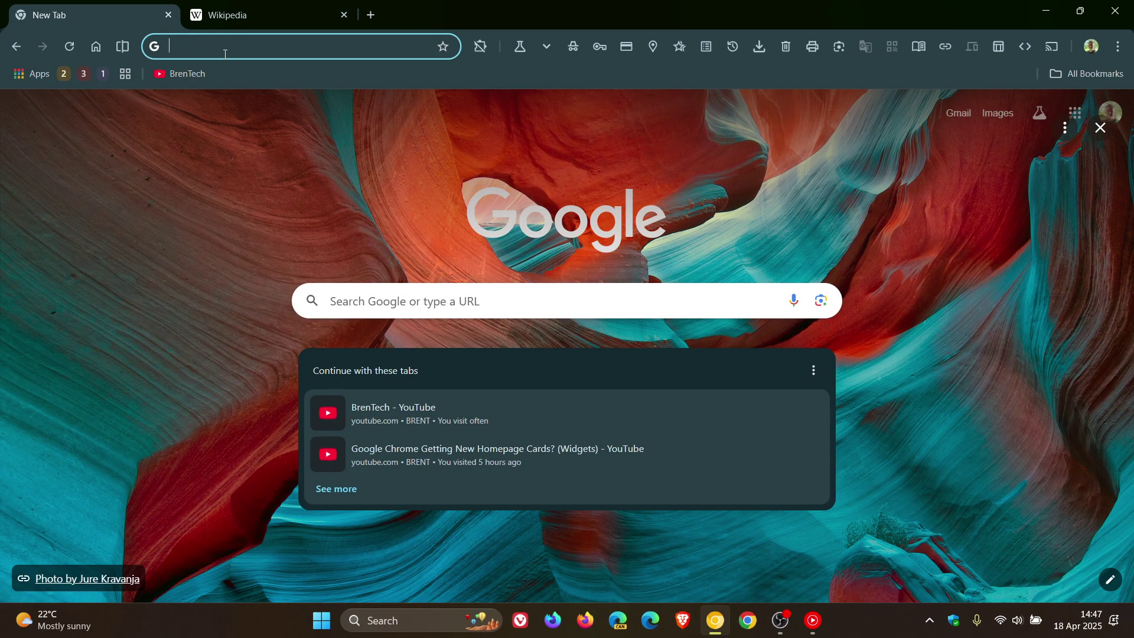
text(@)
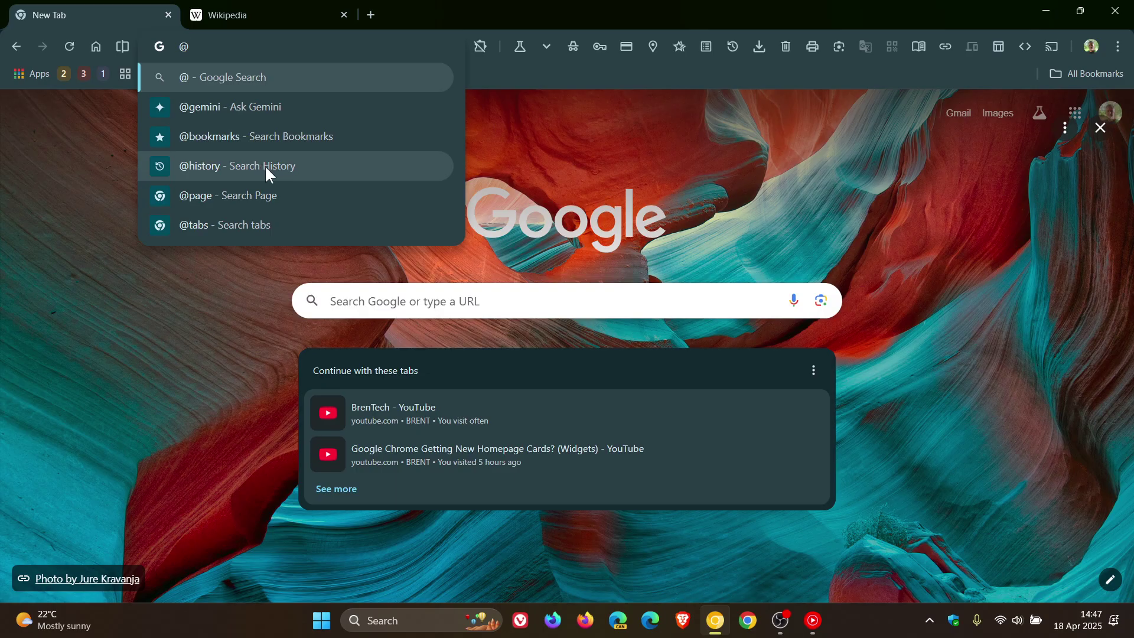
click(226, 106)
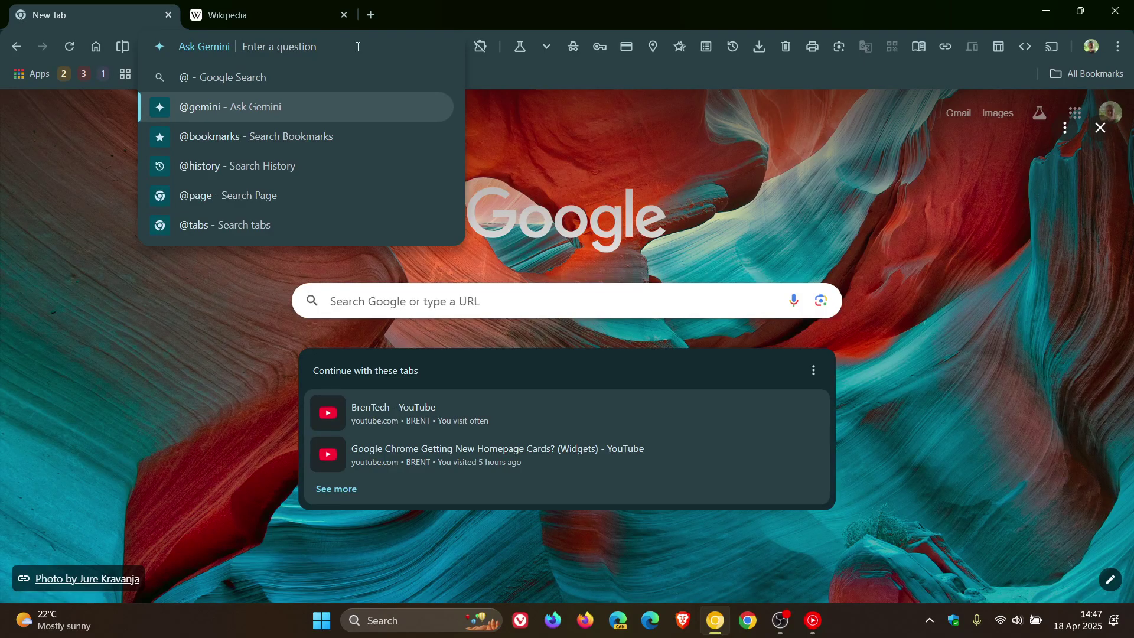
click(278, 10)
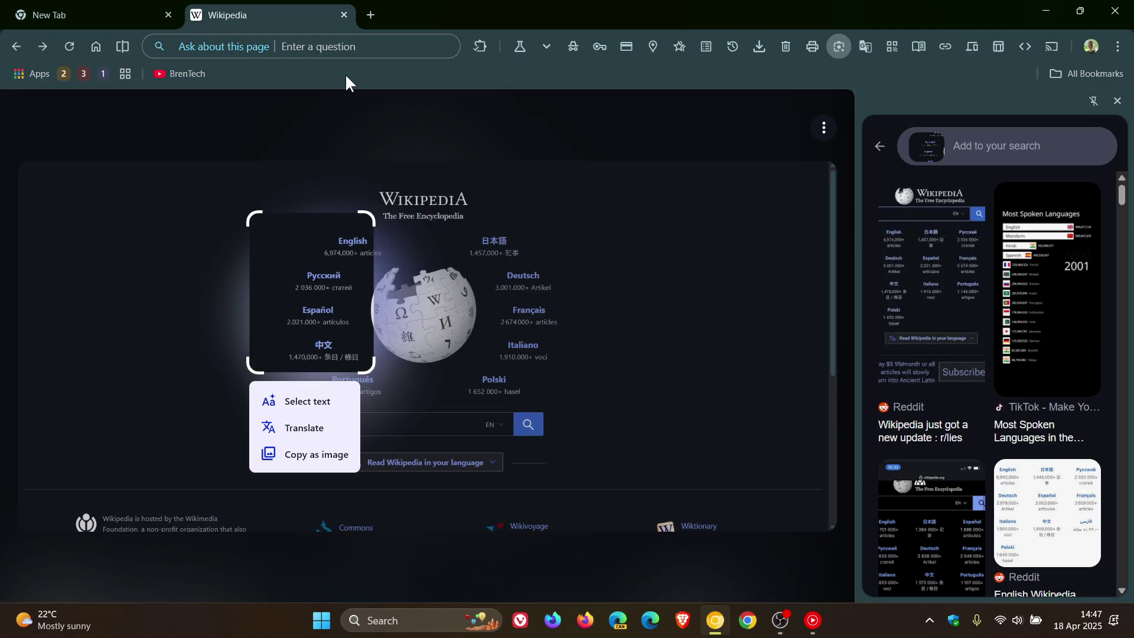
Reload New Tab to clear Gemini mode, check Wikipedia's Lens results, and return to New Tab
click(72, 15)
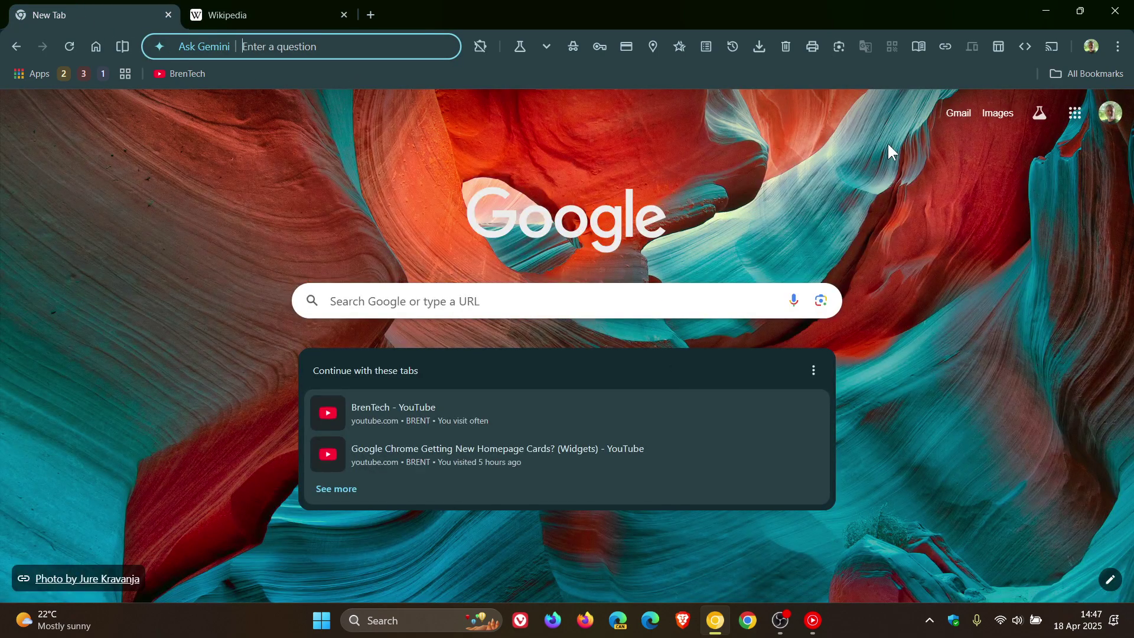
click(95, 46)
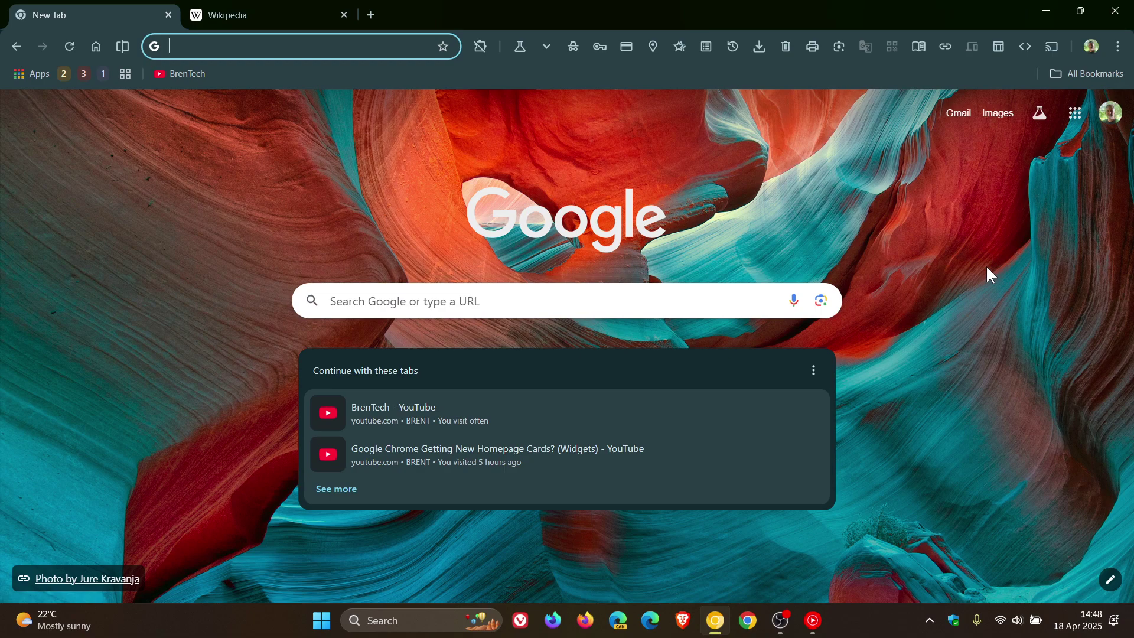
click(267, 15)
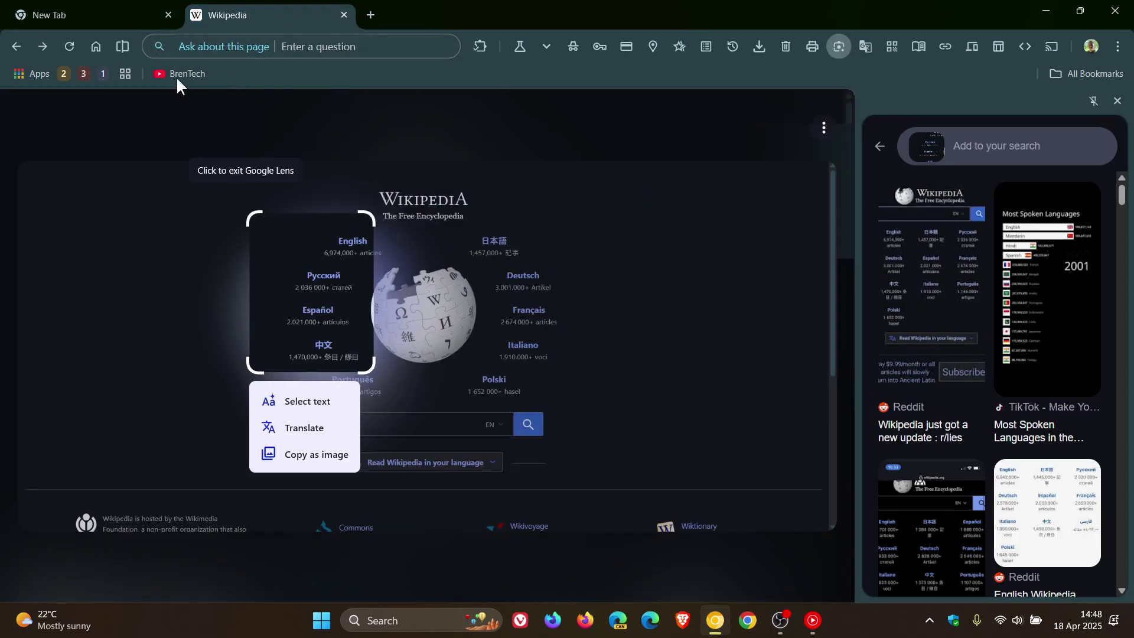
click(95, 15)
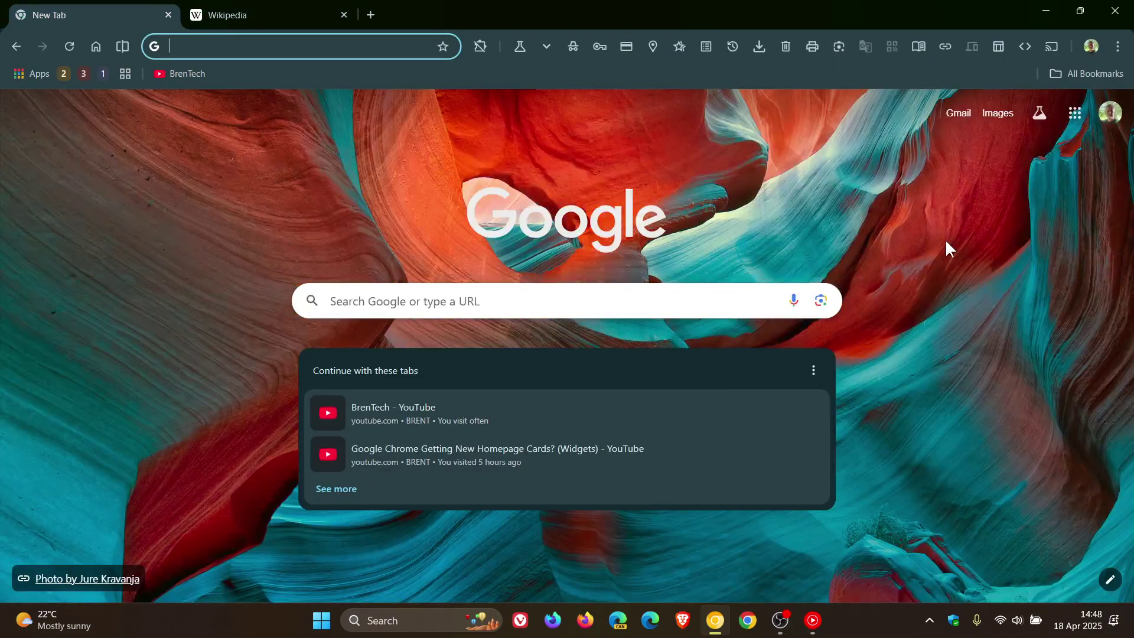